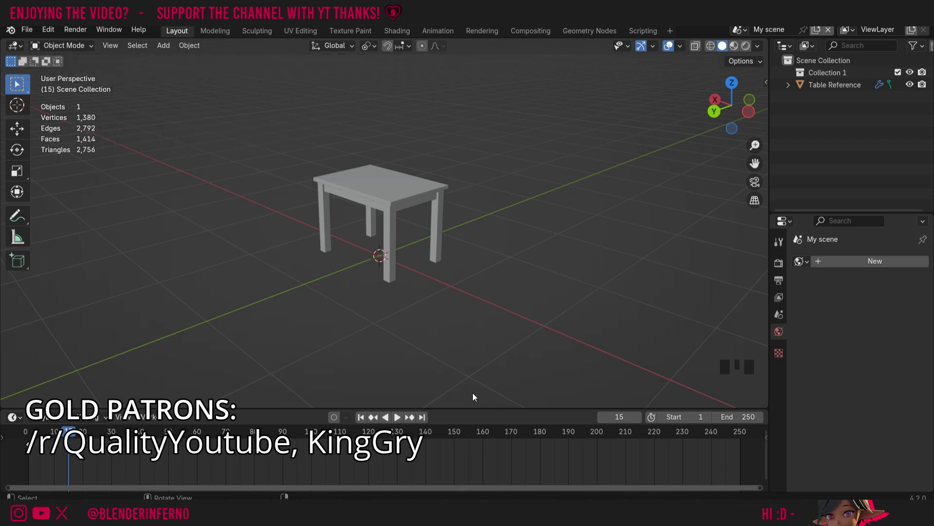
# Step: Add a camera to the scene at the table's base
pyautogui.scroll(2, 473, 396)
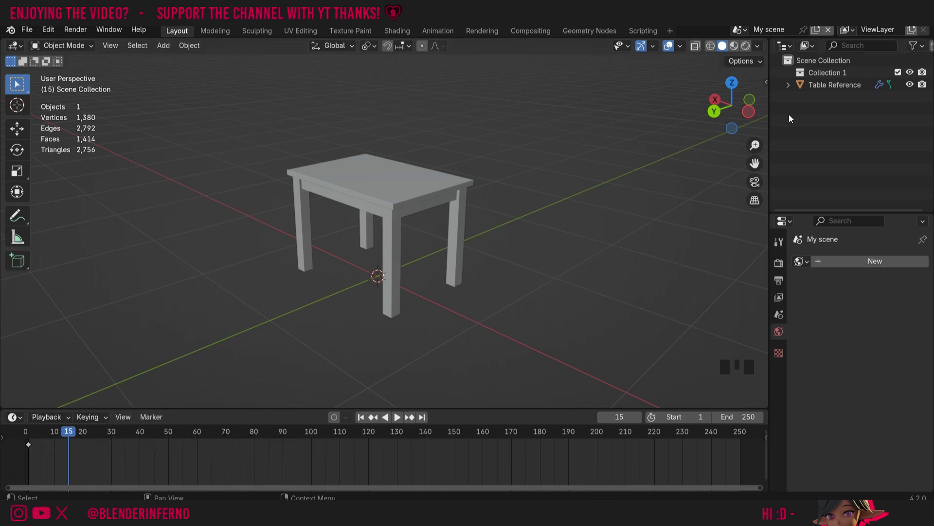
pyautogui.moveTo(723, 98); pyautogui.dragTo(577, 138)
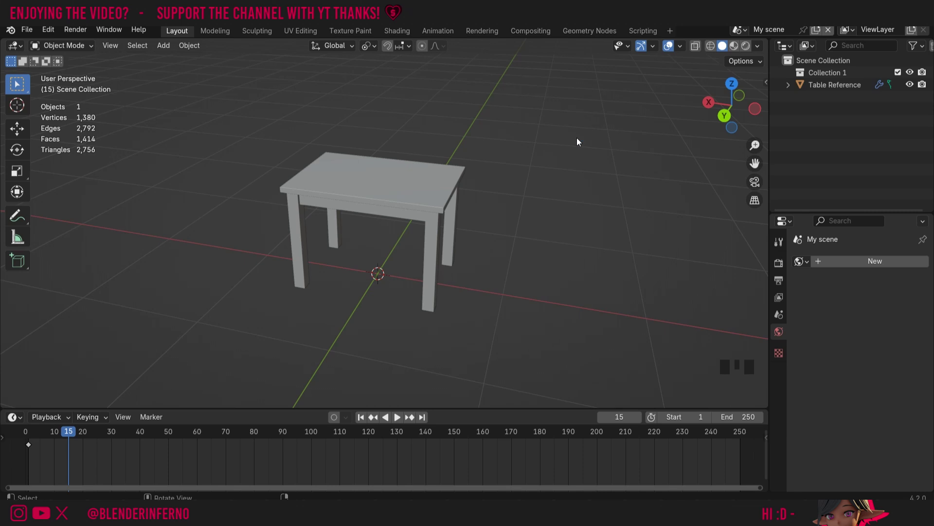
pyautogui.hotkey('shift', 'a')
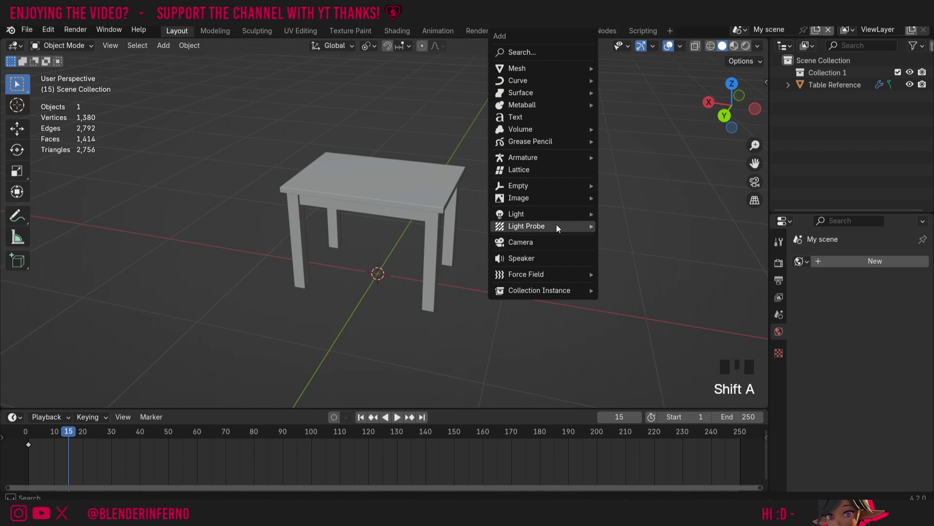
pyautogui.click(545, 243)
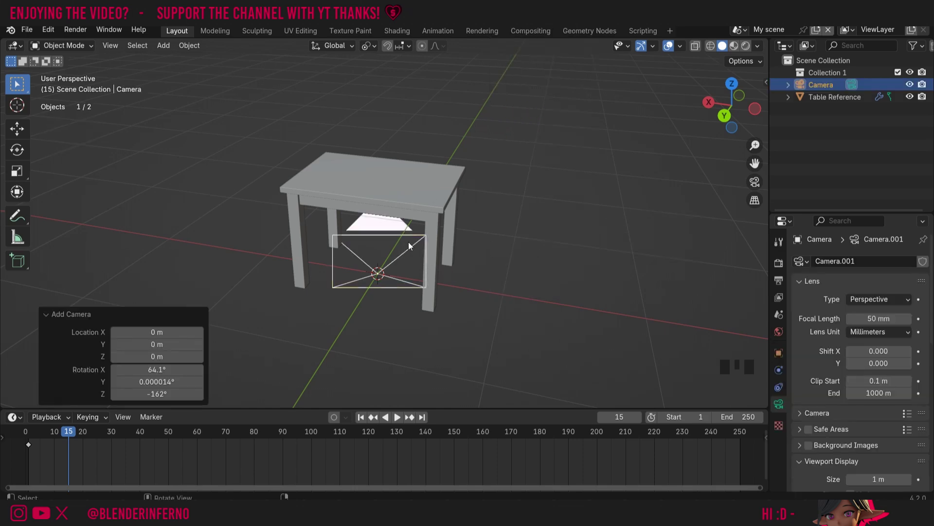
pyautogui.moveTo(726, 106); pyautogui.dragTo(738, 113)
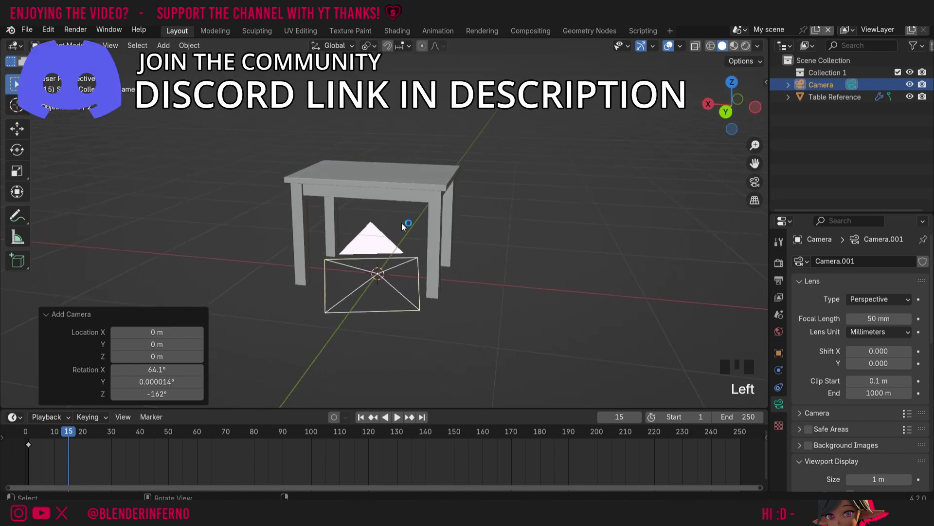
# Step: Add a second camera and move it along X beside the table
pyautogui.hotkey('shift', 'a')
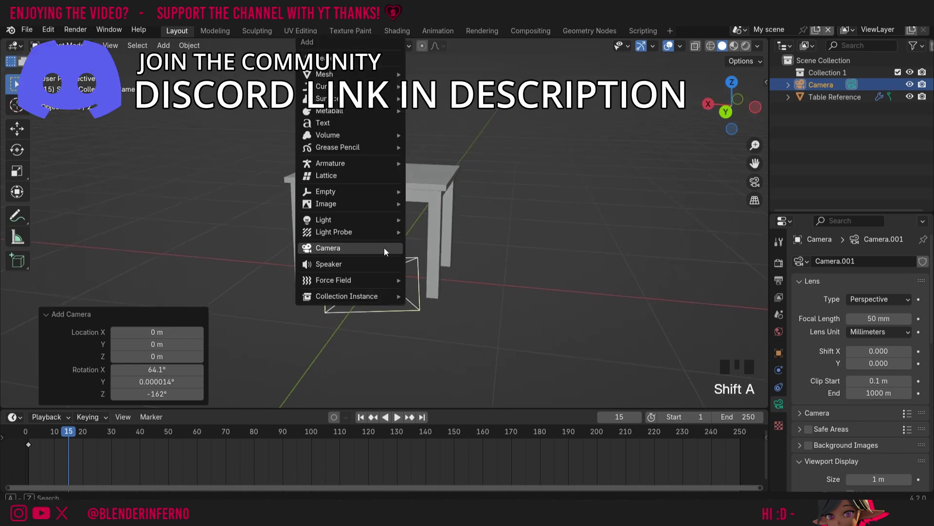
pyautogui.click(358, 246)
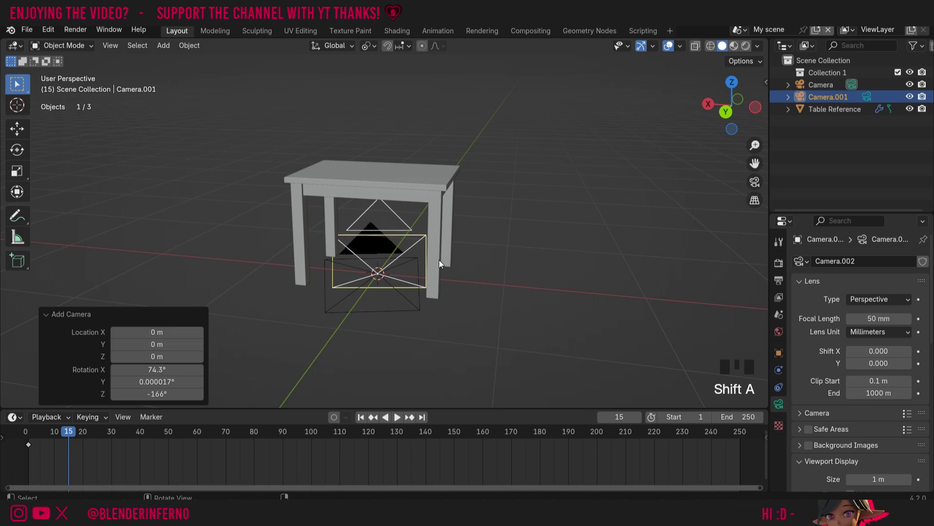
pyautogui.press('g')
pyautogui.press('x')
pyautogui.click(625, 245)
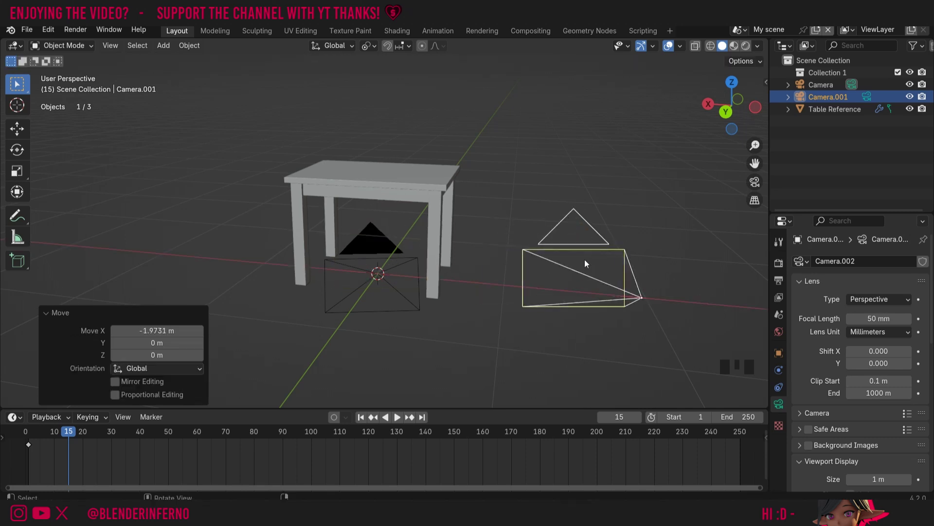
# Step: Check the first camera's view, then delete the second camera
pyautogui.click(373, 244)
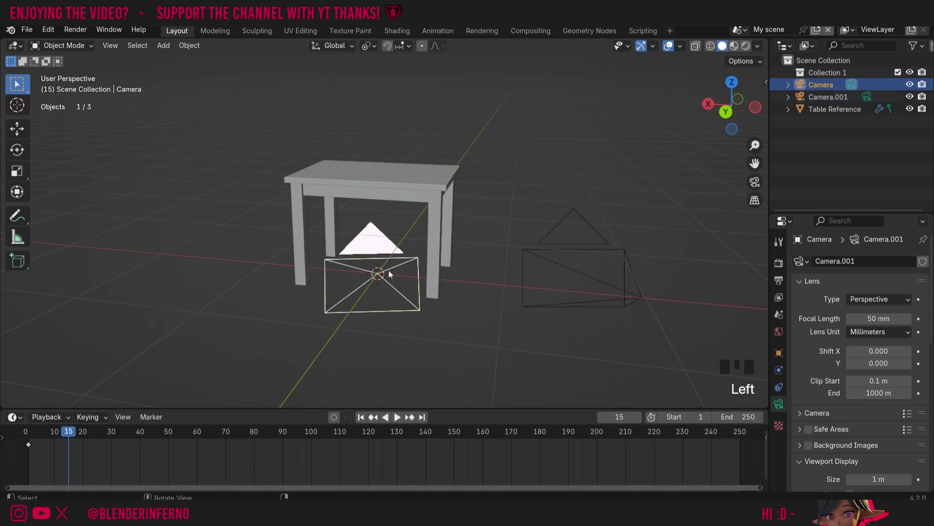
pyautogui.click(756, 182)
pyautogui.click(758, 183)
pyautogui.click(556, 242)
pyautogui.press('x')
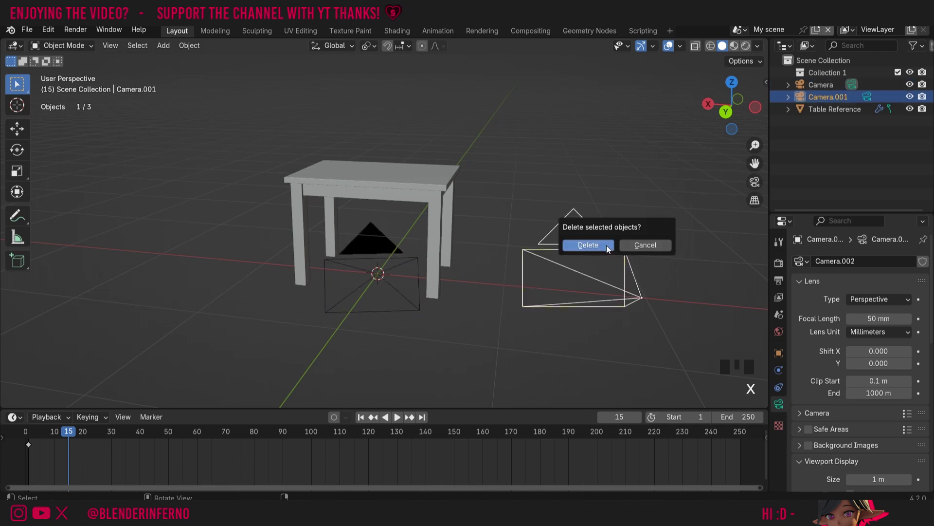
pyautogui.click(606, 246)
pyautogui.moveTo(730, 105); pyautogui.dragTo(722, 114)
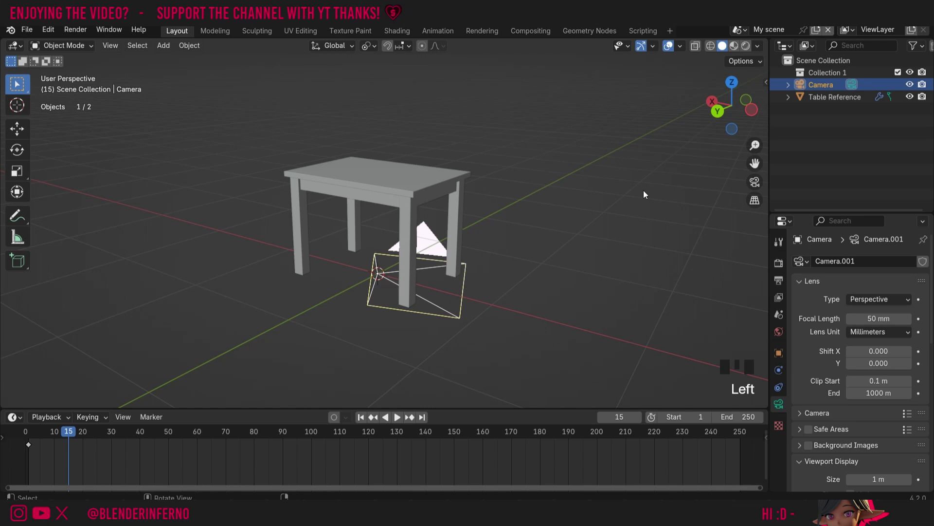
# Step: Align the active camera to the view, then shift it -0.137 m X, -0.098 m Y
pyautogui.moveTo(755, 163); pyautogui.dragTo(701, 182)
pyautogui.scroll(2, 587, 219)
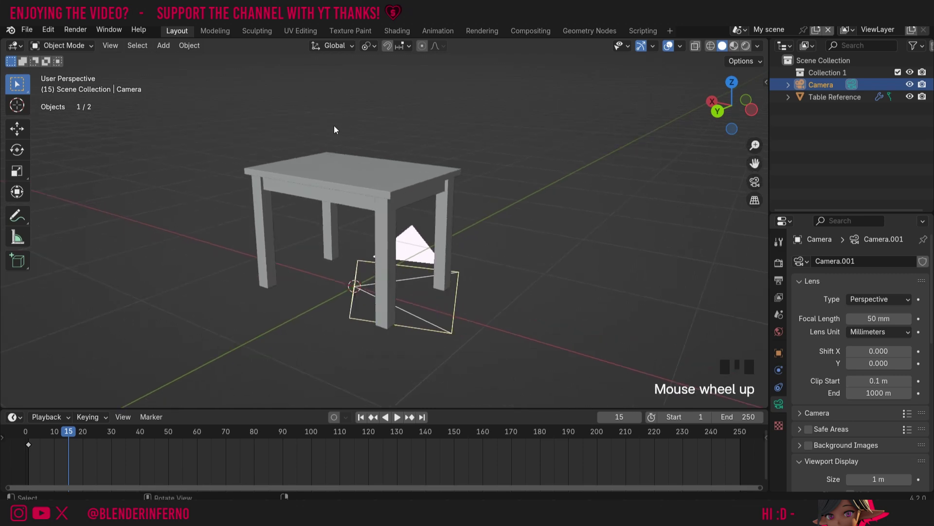
pyautogui.click(113, 45)
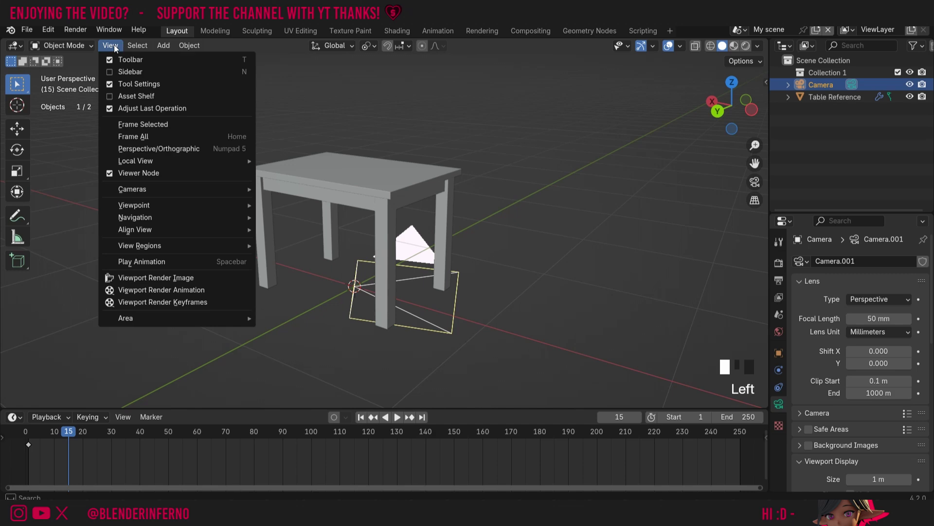
pyautogui.moveTo(150, 232)
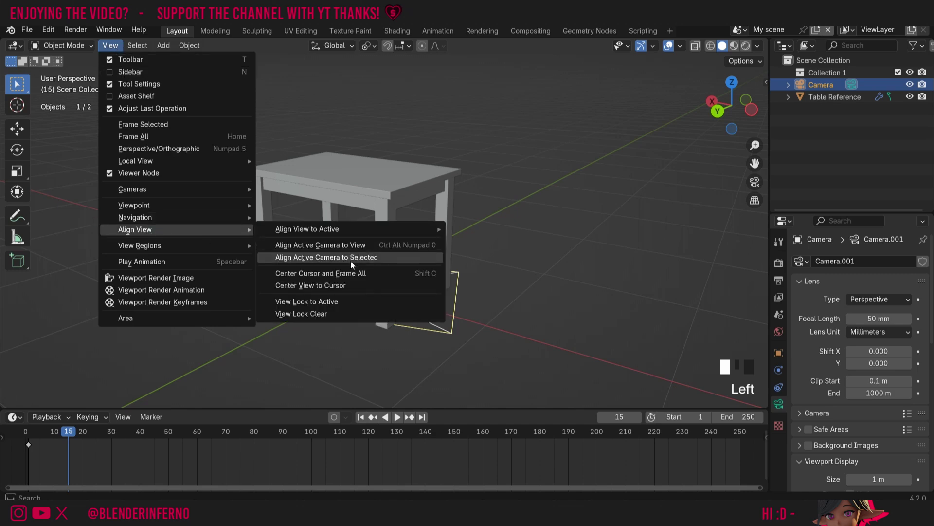
pyautogui.click(350, 248)
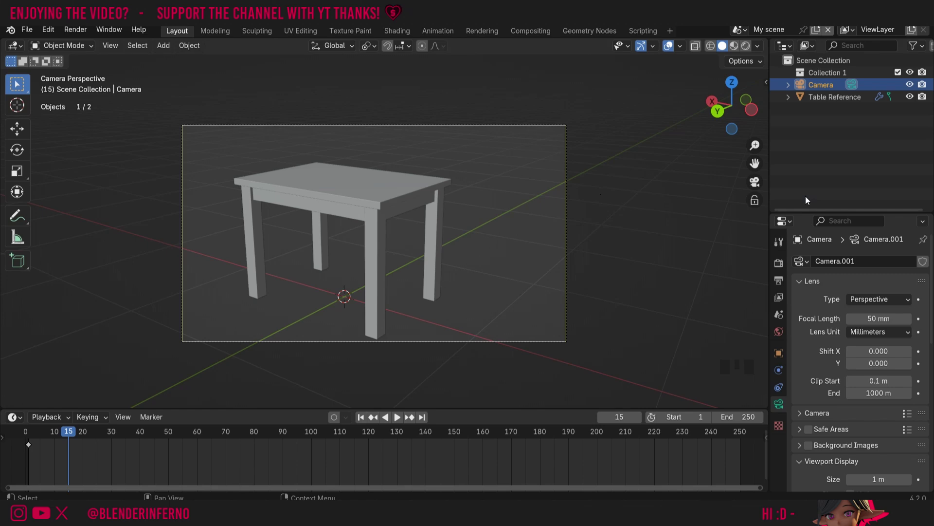
pyautogui.press('g')
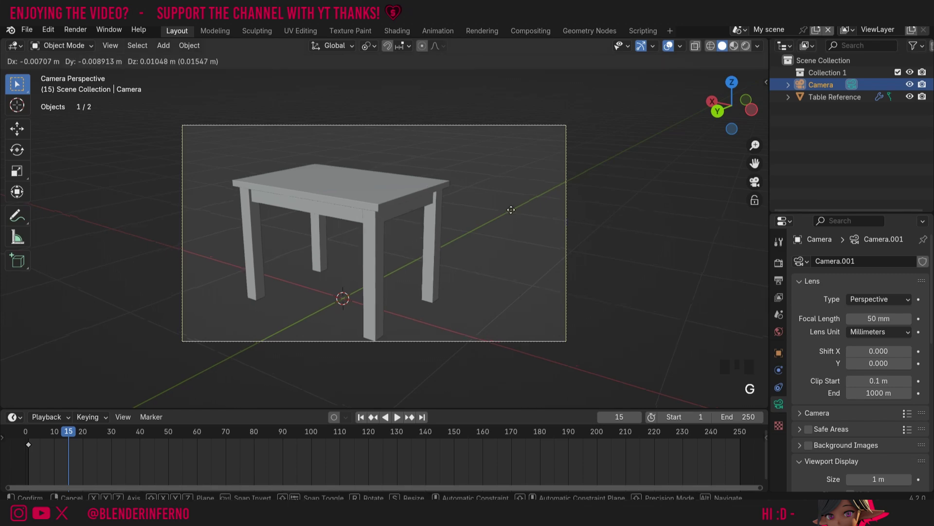
pyautogui.click(496, 221)
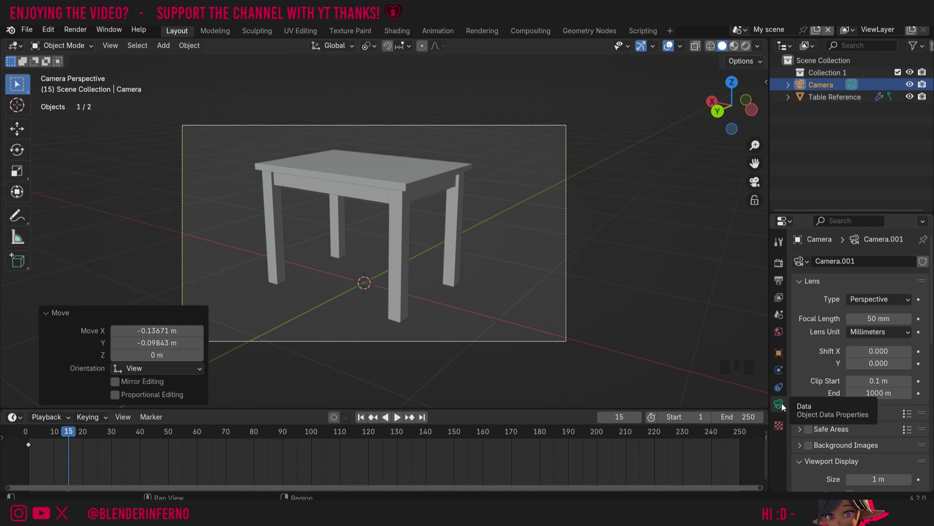
# Step: Change the camera's Viewport Display size from 4.4 m to exactly 1 m
pyautogui.scroll(-6, 827, 315)
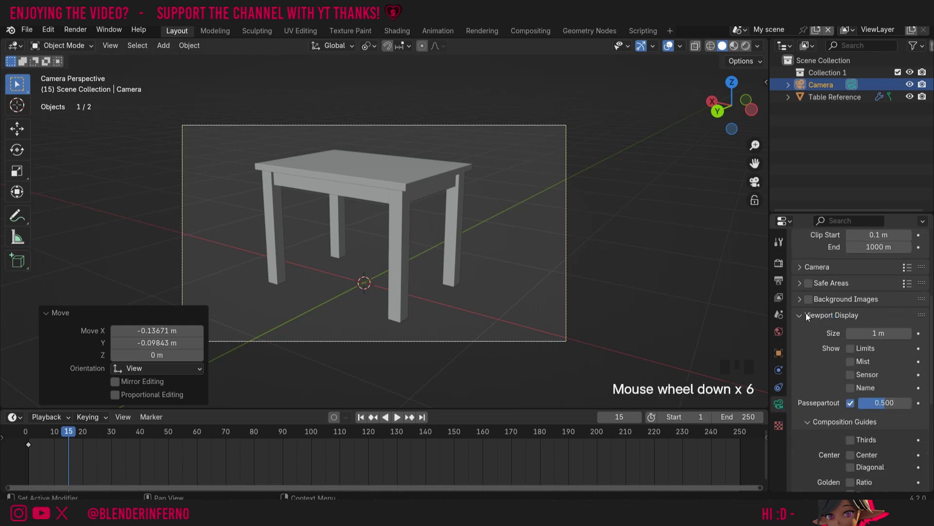
pyautogui.click(859, 316)
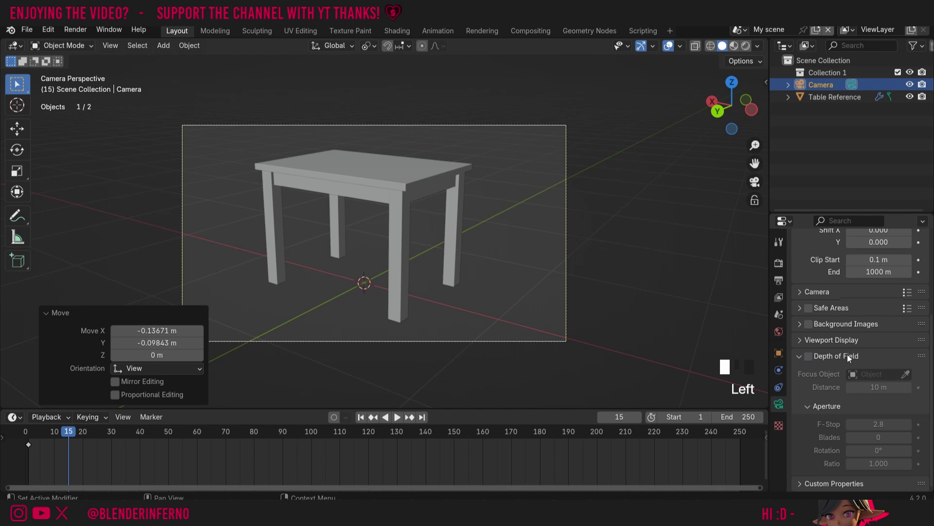
pyautogui.click(799, 339)
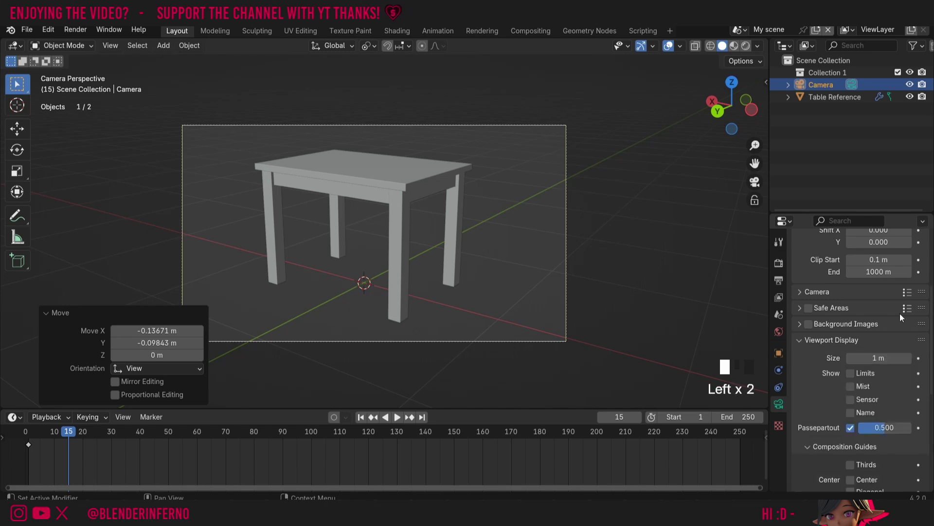
pyautogui.moveTo(866, 358); pyautogui.dragTo(928, 358)
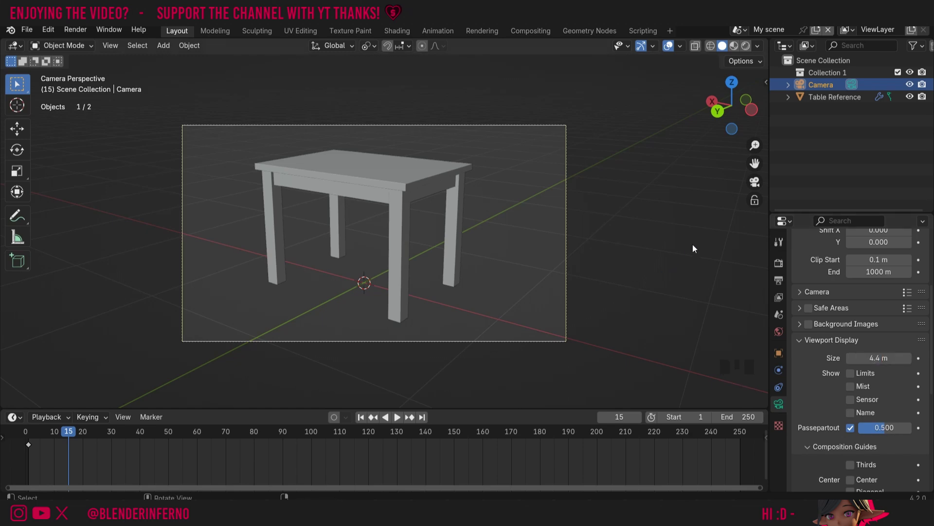
pyautogui.click(756, 181)
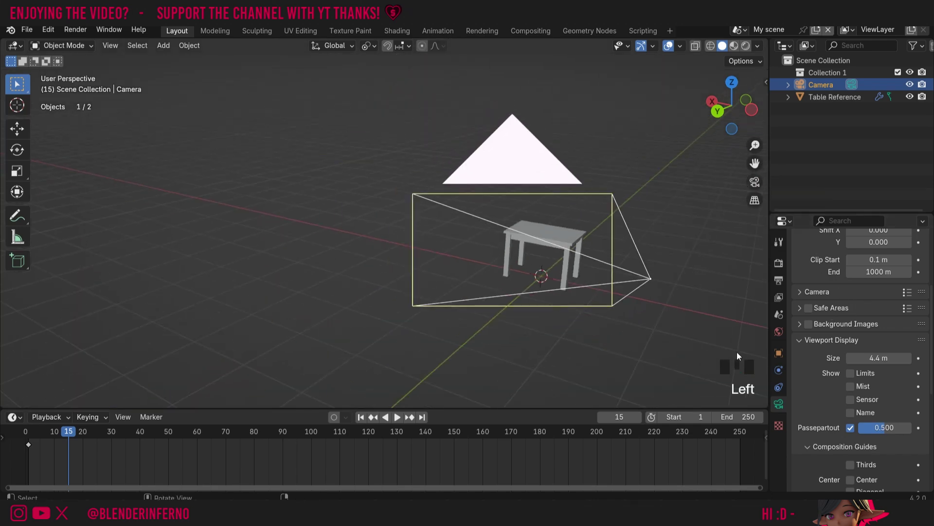
pyautogui.click(881, 357)
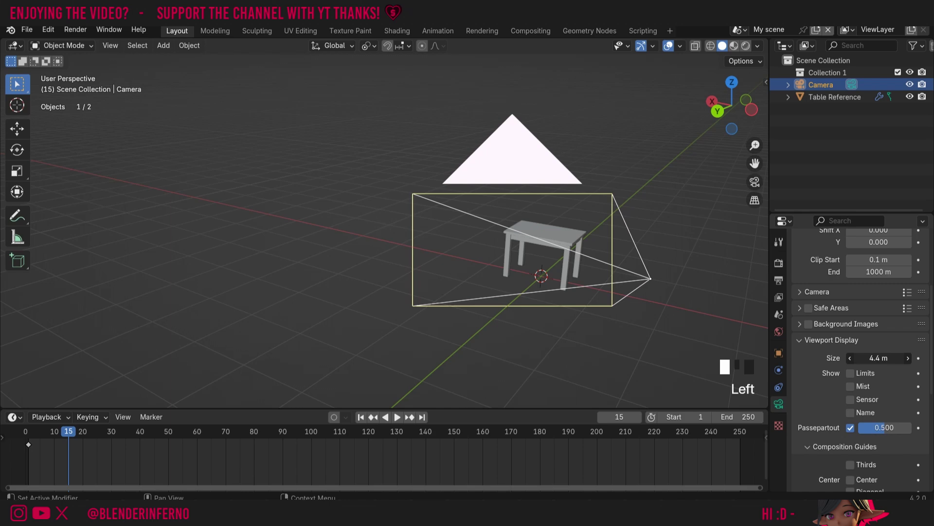
pyautogui.moveTo(881, 358); pyautogui.dragTo(838, 358)
pyautogui.click(879, 358)
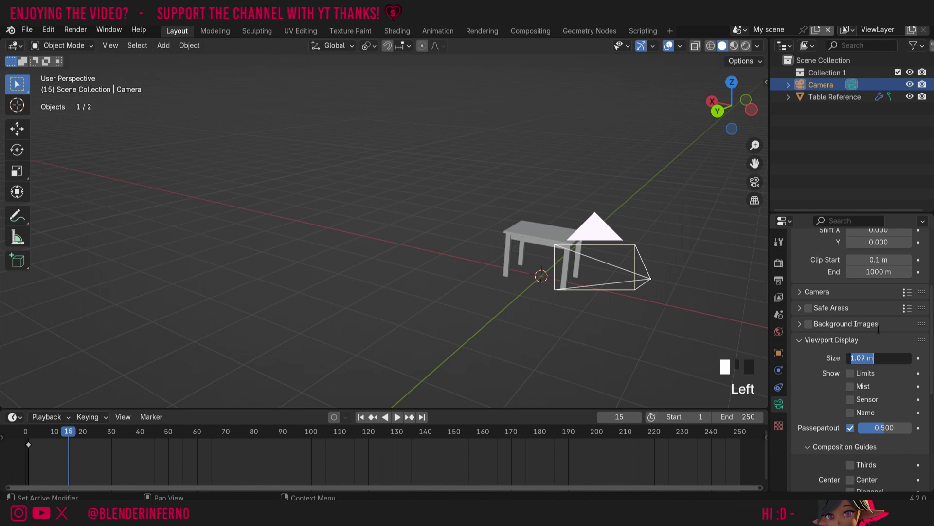
pyautogui.write('1')
pyautogui.press('Return')
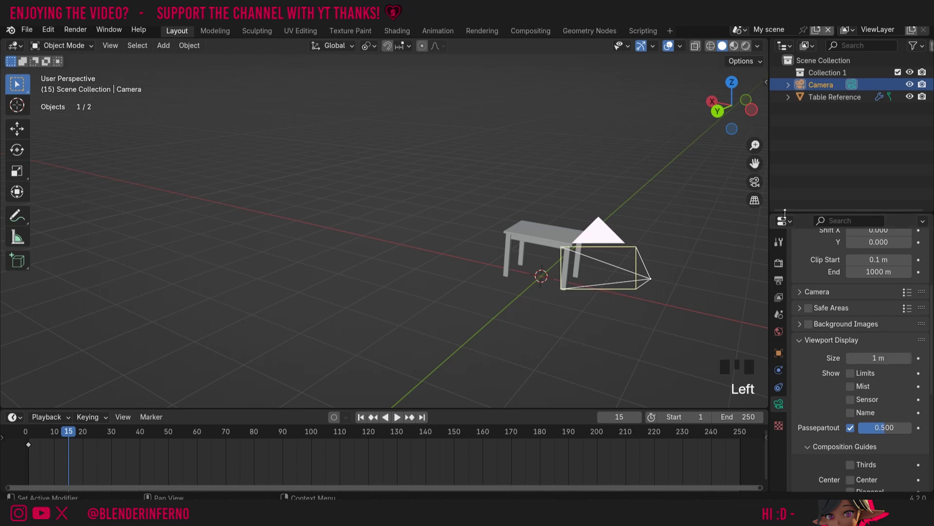
# Step: Look through the camera and briefly toggle its Show Name label on, then off
pyautogui.click(755, 181)
pyautogui.scroll(-2, 849, 352)
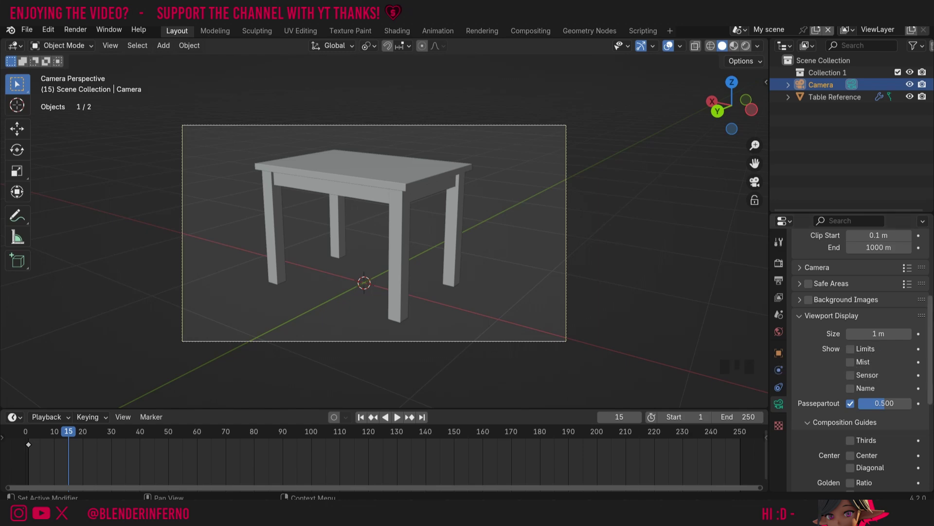
pyautogui.scroll(-6, 878, 317)
pyautogui.scroll(6, 878, 317)
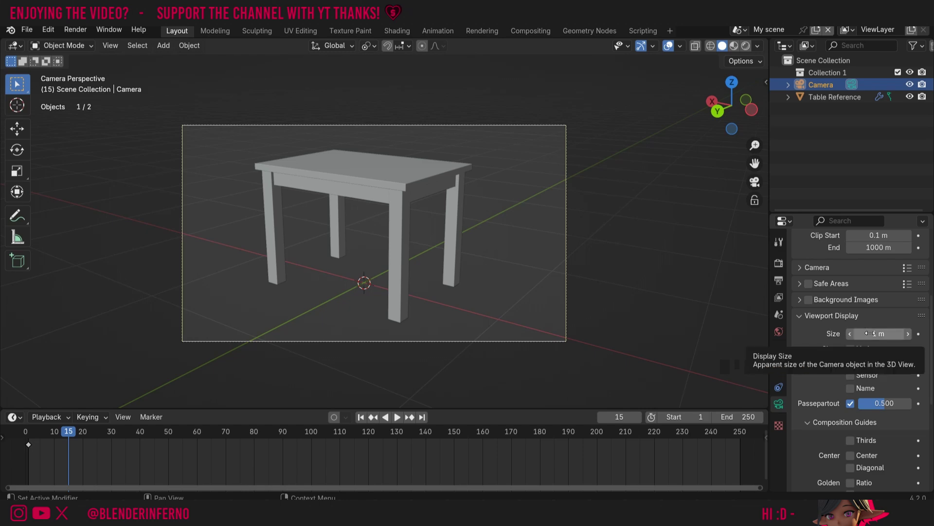
pyautogui.click(854, 386)
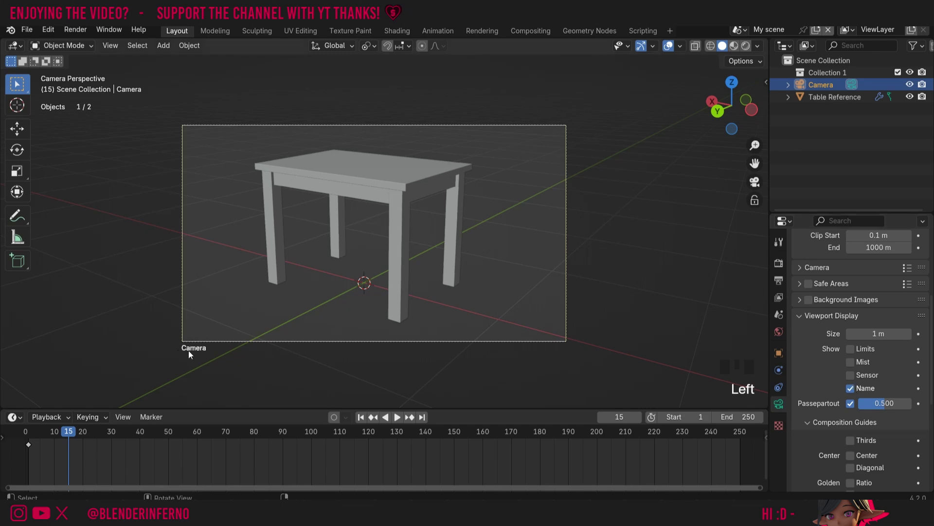
pyautogui.click(851, 388)
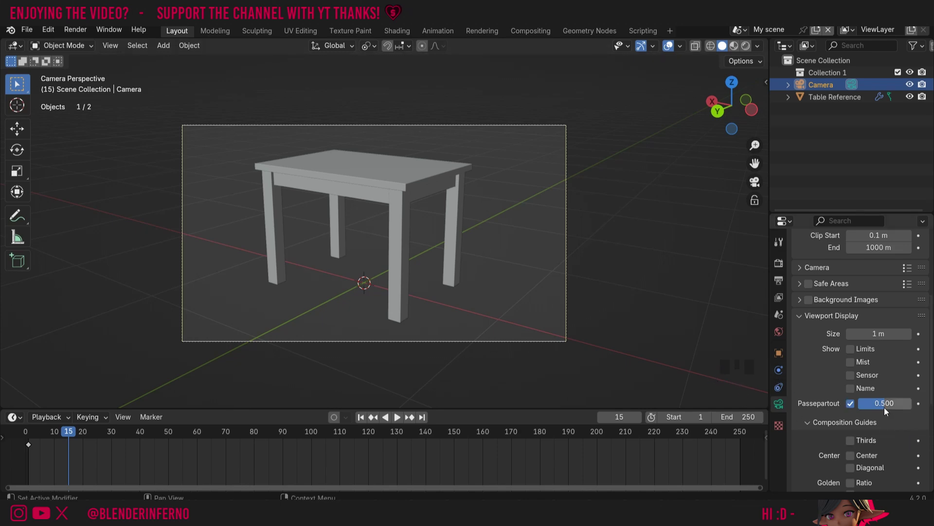
# Step: Raise the passepartout to 1.000 and toggle the Passepartout checkbox off and back on
pyautogui.moveTo(878, 403); pyautogui.dragTo(913, 407)
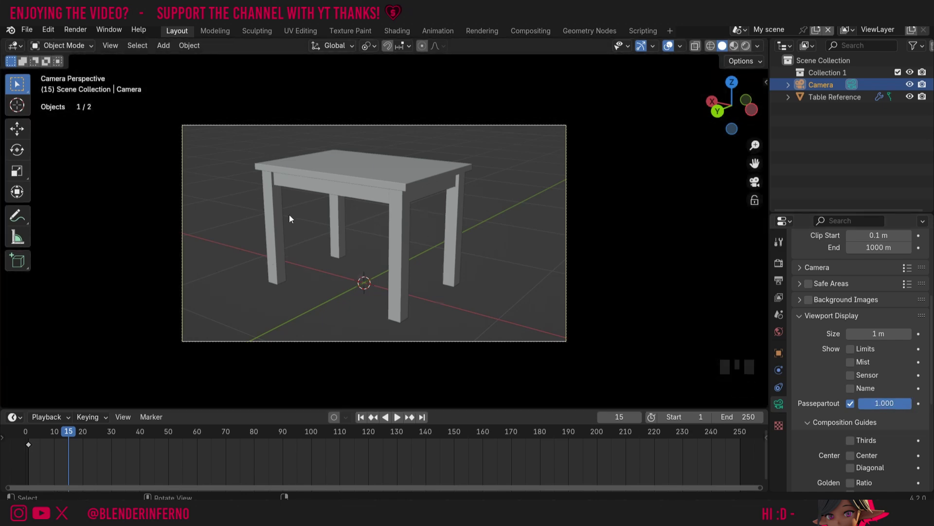
pyautogui.scroll(1, 447, 229)
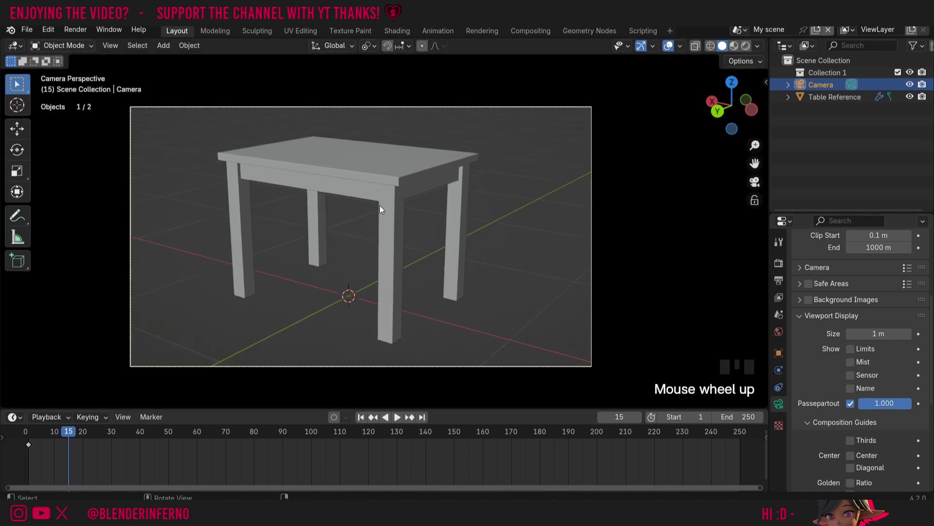
pyautogui.click(850, 403)
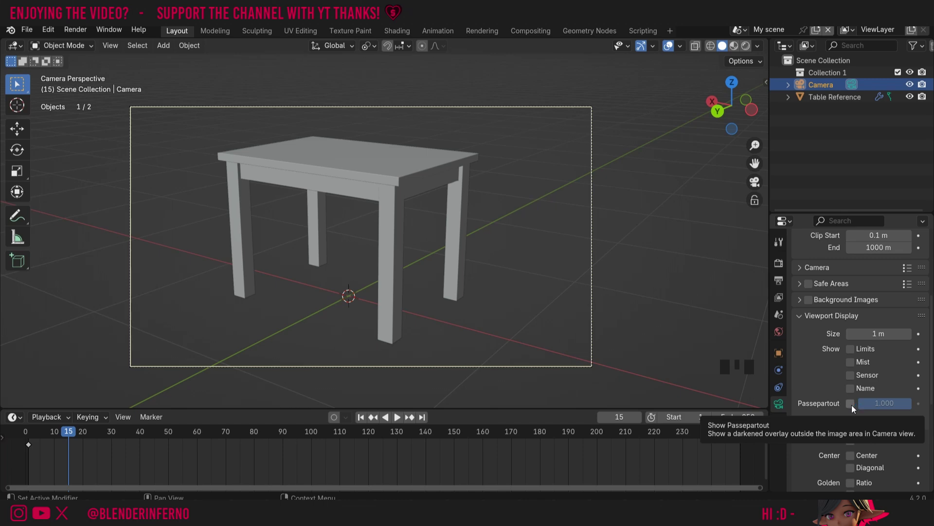
pyautogui.click(851, 403)
pyautogui.scroll(-4, 825, 349)
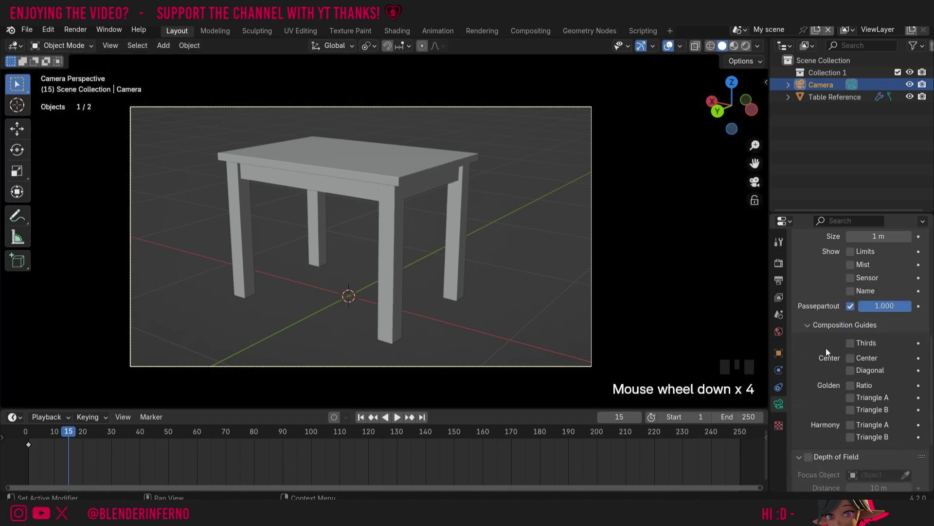
pyautogui.click(807, 324)
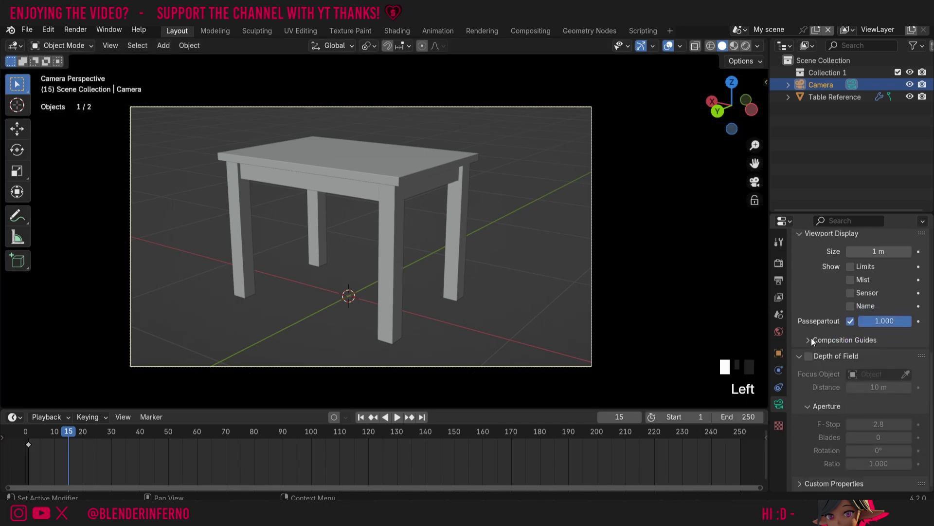
pyautogui.click(807, 339)
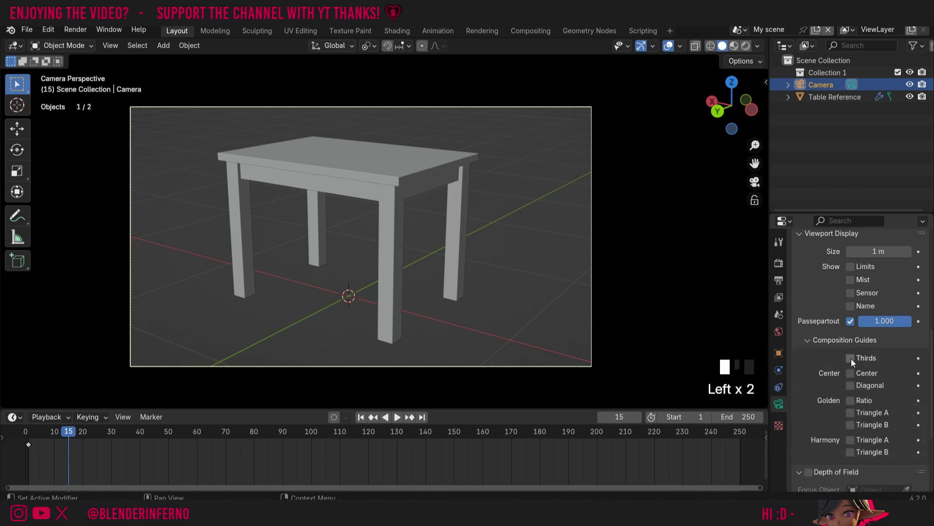
pyautogui.click(851, 358)
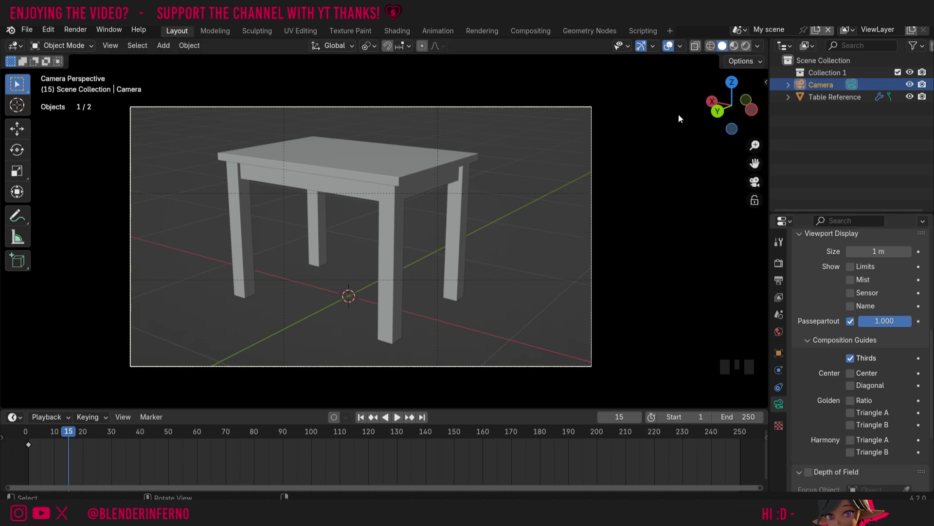
pyautogui.click(850, 358)
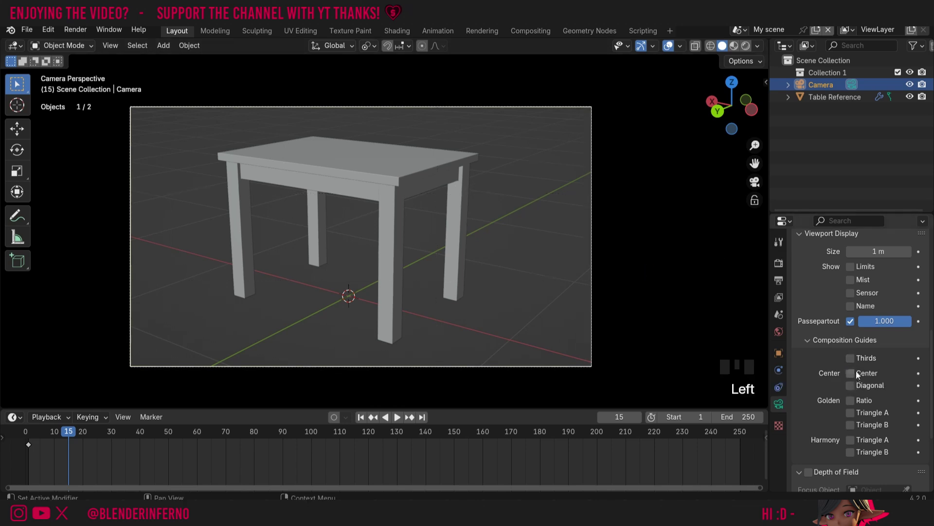
pyautogui.click(850, 373)
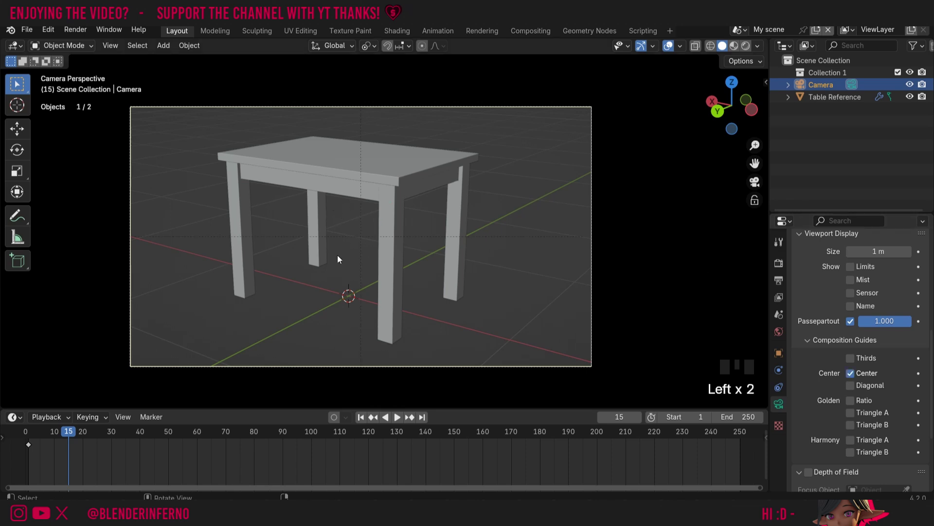
pyautogui.click(850, 358)
pyautogui.click(851, 358)
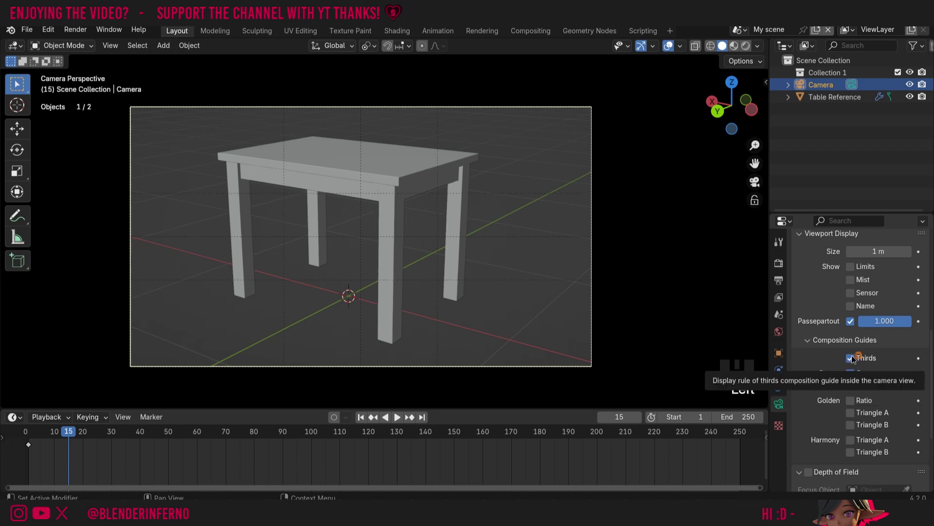
pyautogui.click(850, 373)
pyautogui.click(850, 385)
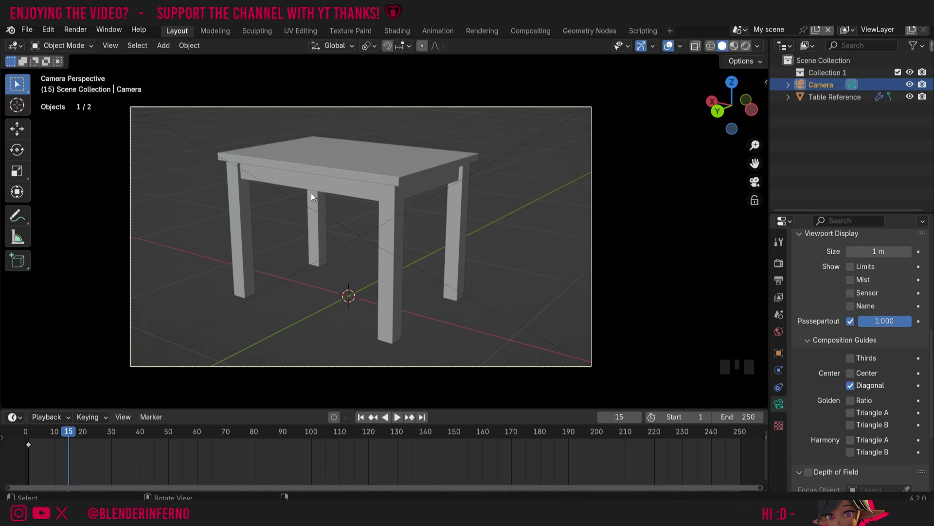
pyautogui.click(851, 385)
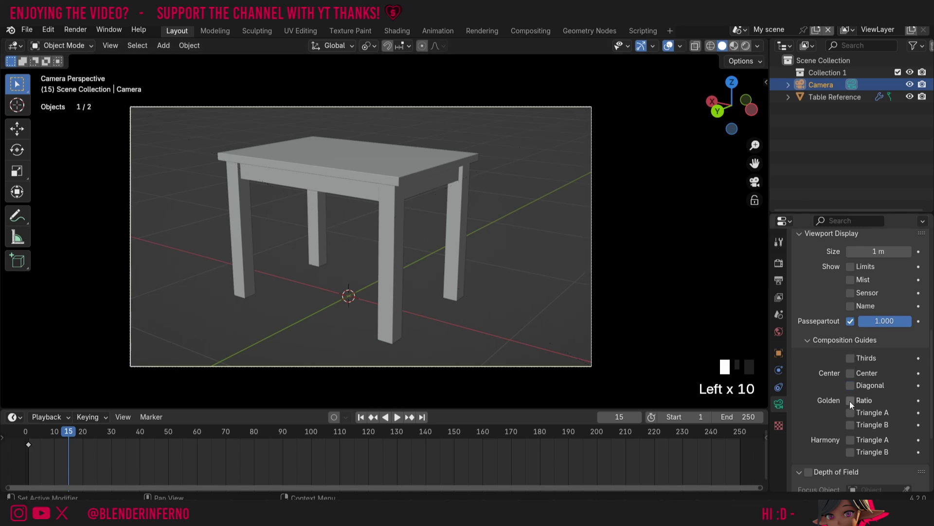
pyautogui.click(850, 401)
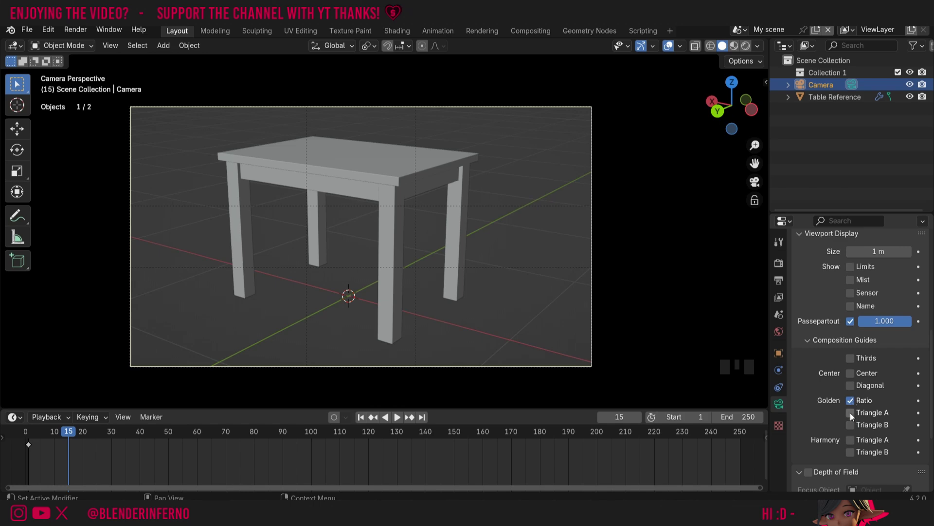
pyautogui.click(850, 414)
pyautogui.click(850, 427)
pyautogui.click(850, 426)
pyautogui.click(851, 414)
pyautogui.click(851, 400)
pyautogui.click(857, 378)
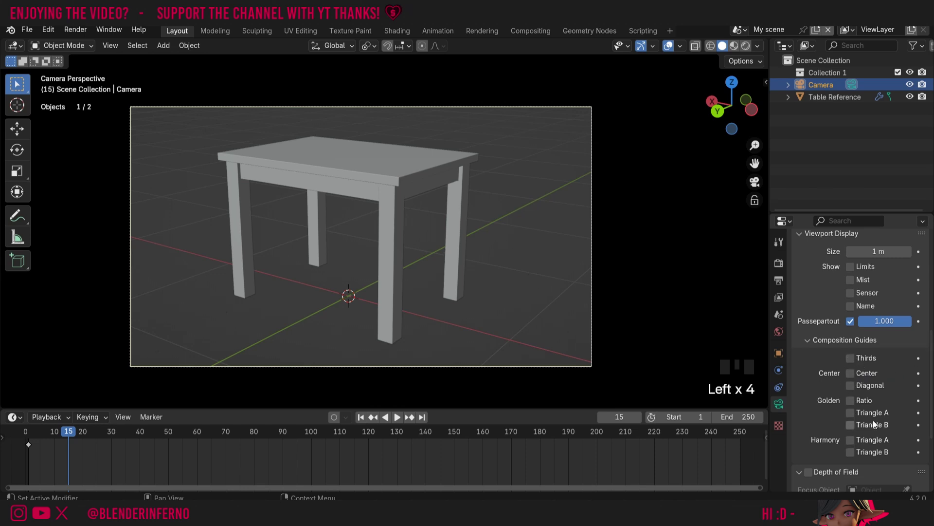
pyautogui.click(850, 440)
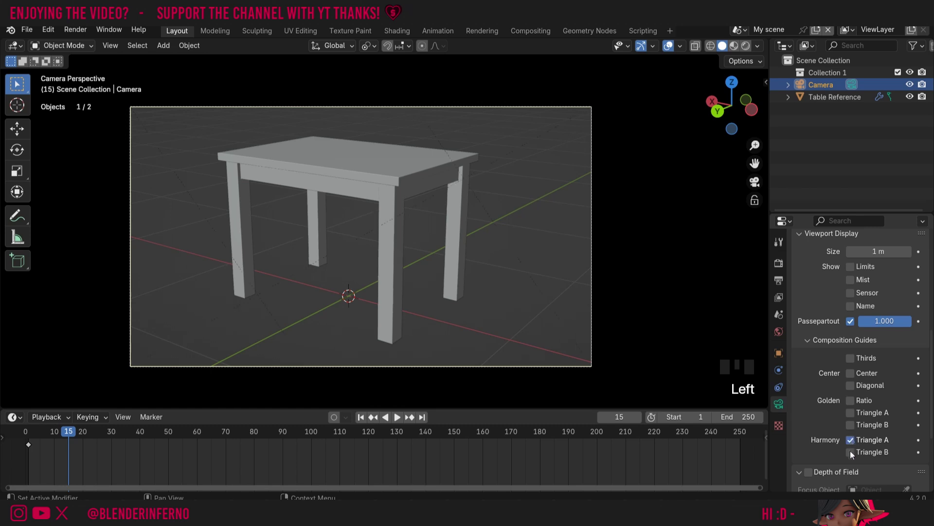
pyautogui.click(851, 452)
pyautogui.moveTo(850, 440); pyautogui.dragTo(850, 451)
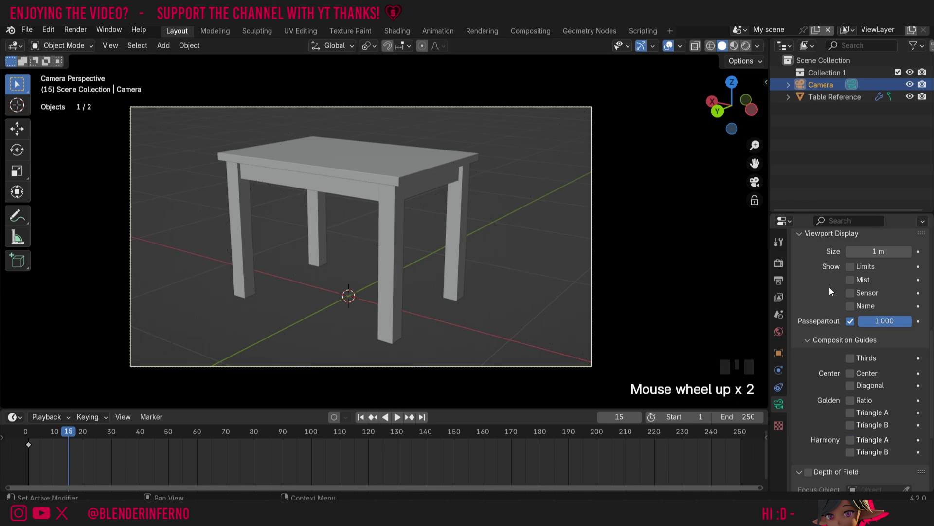